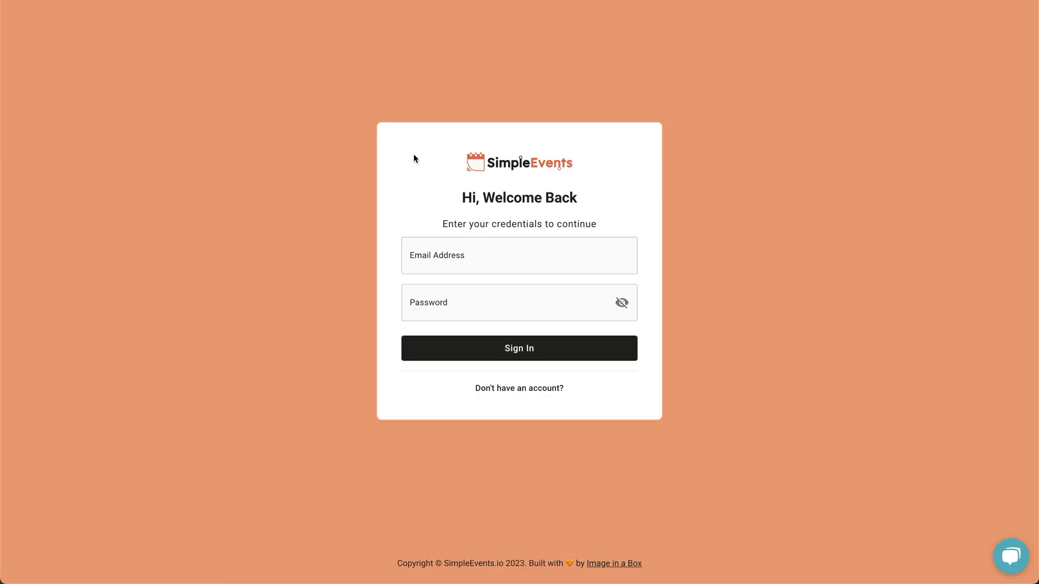
Sign up for a new account for company 'Image in a Box' with the user's name, e-mail and password.
left_click(505, 391)
left_click(465, 207)
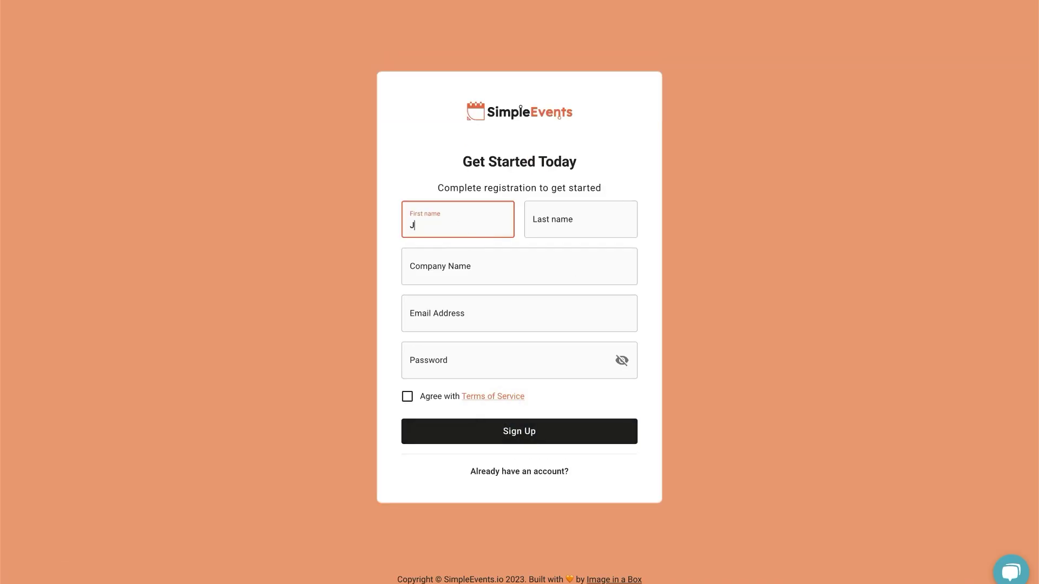
key("Tab")
key("Tab")
type("Image ")
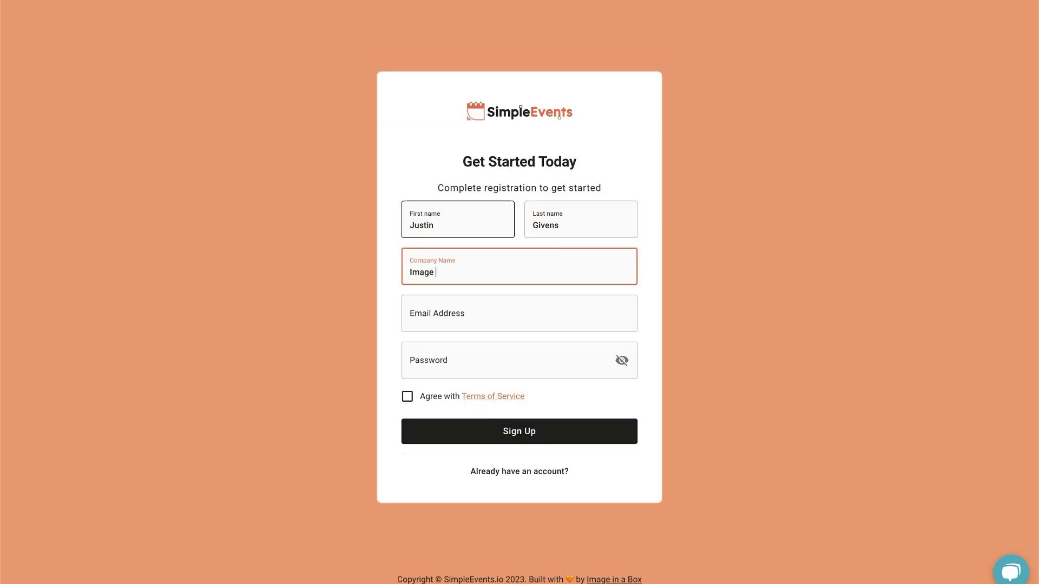
type("in a Box")
key("Tab")
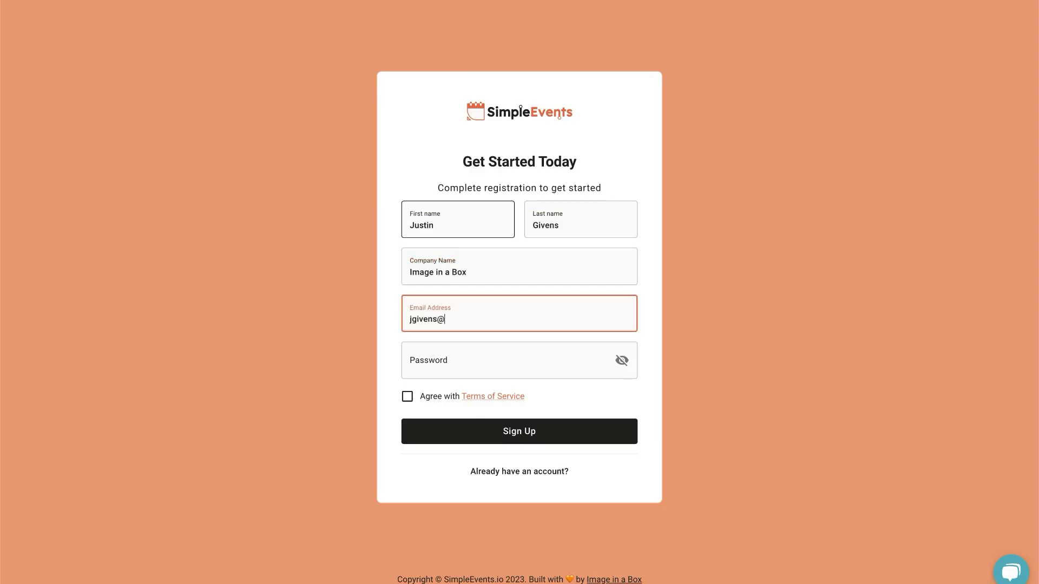
key("Tab")
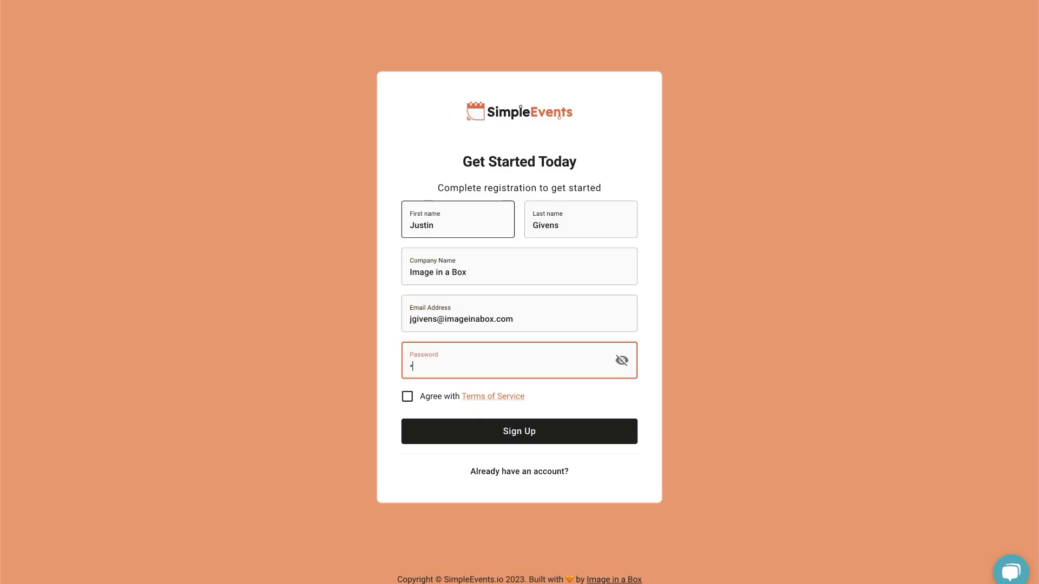
type("••")
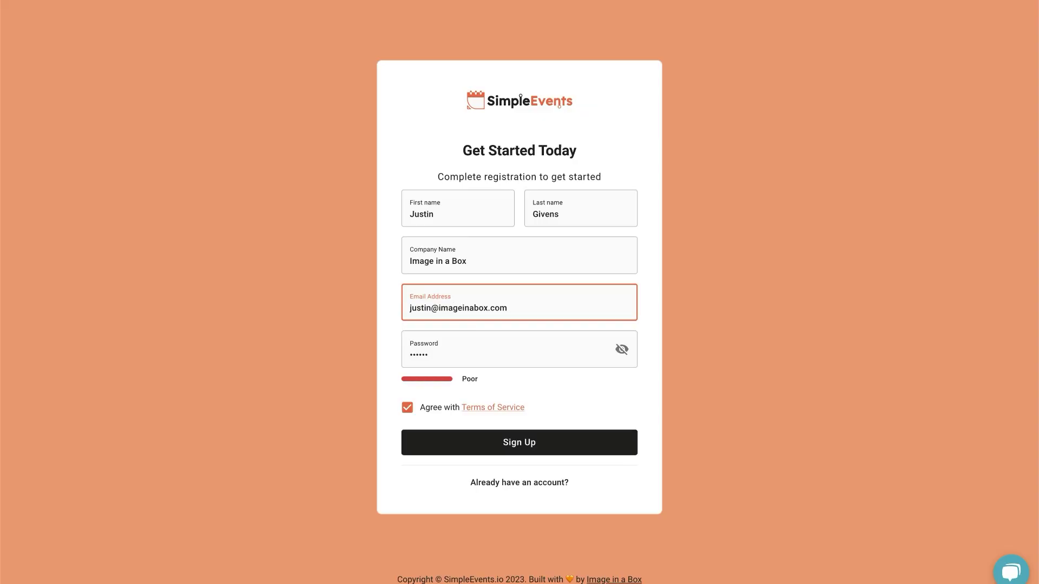
left_click(511, 438)
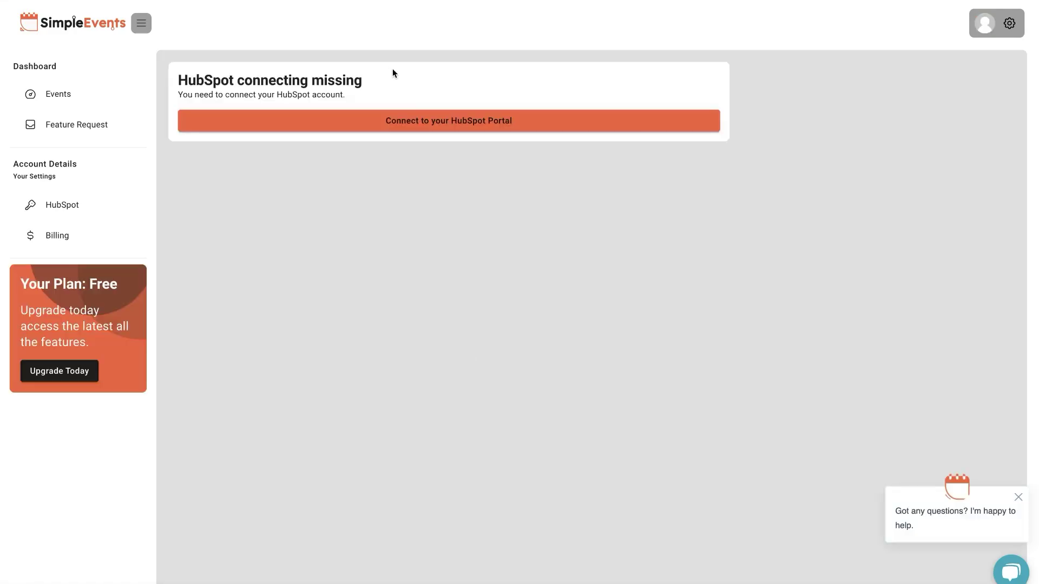
Link the HubSpot test account as the connected portal.
left_click(424, 126)
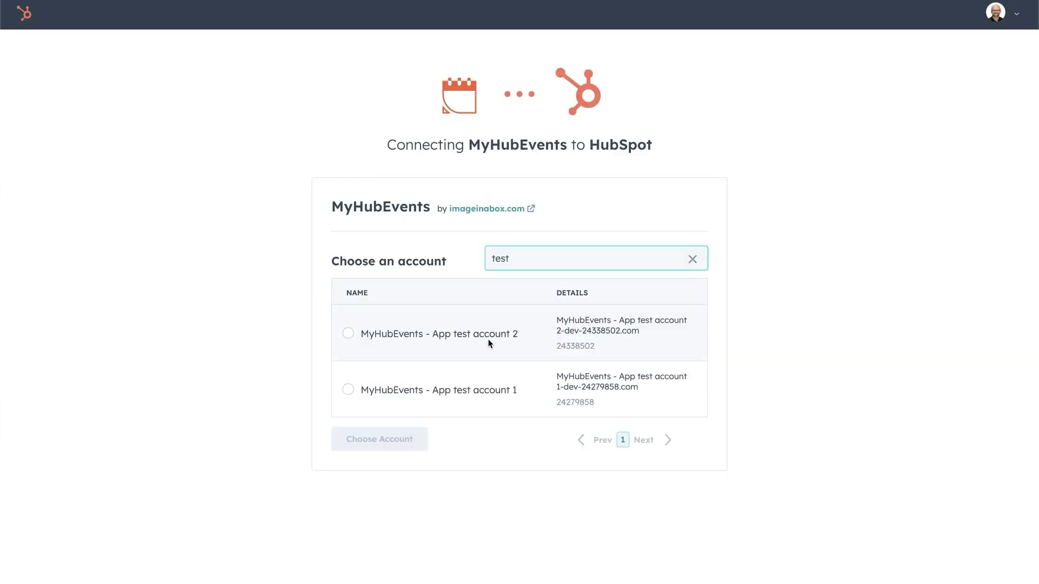
left_click(482, 337)
left_click(379, 439)
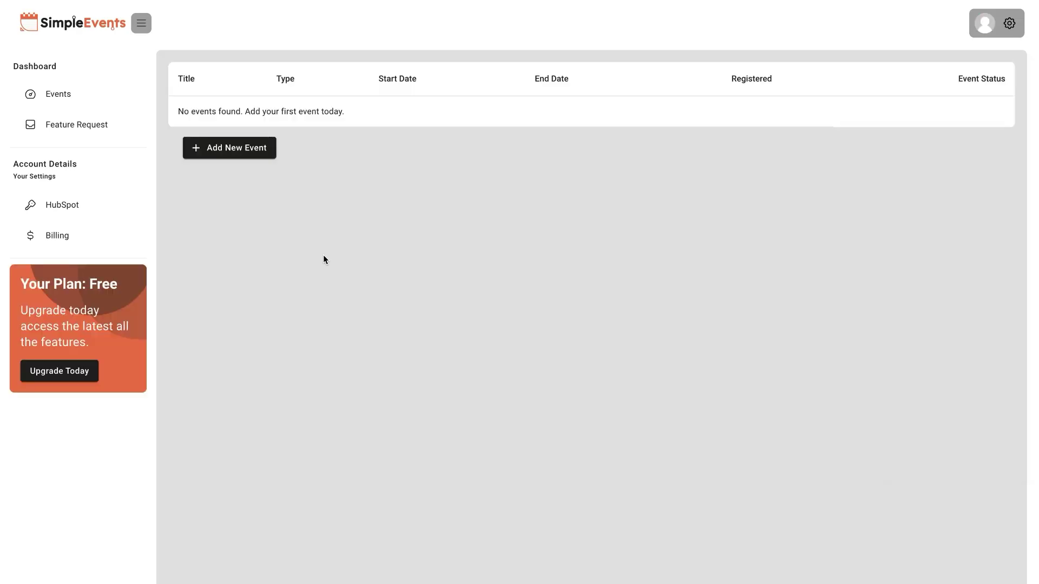
Check the connected portal ID and domain, then start a new event from the Events list.
left_click(86, 204)
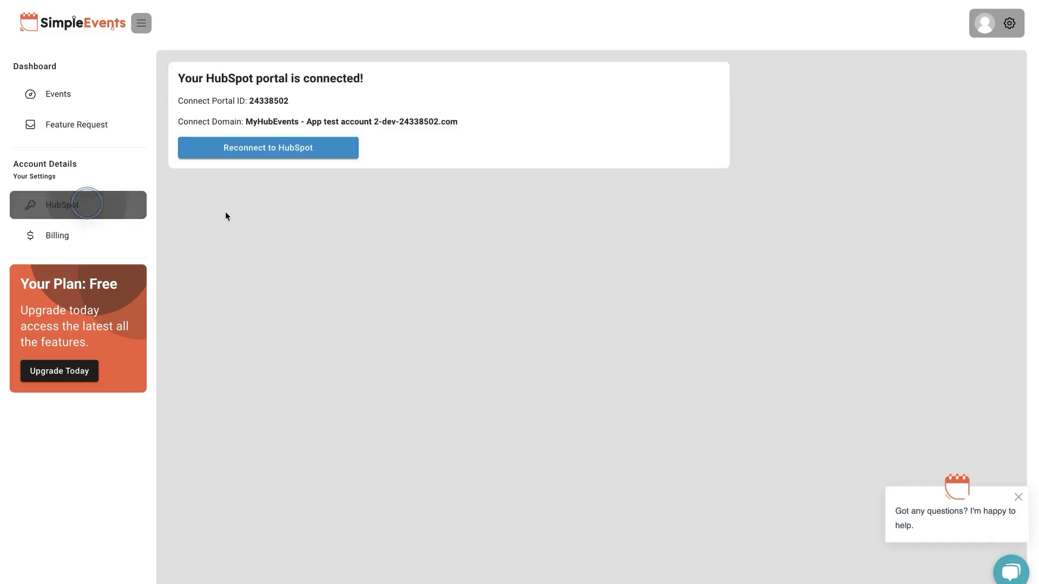
left_click_drag(241, 89, 208, 63)
left_click(105, 92)
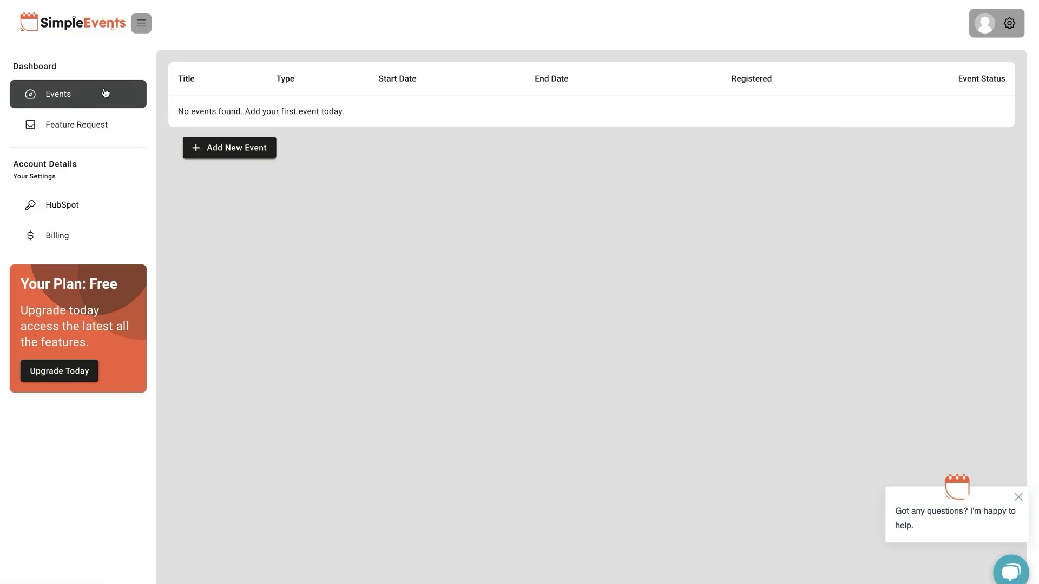
left_click(271, 150)
Title the event 'Demo Event' and set its type to Hybrid.
left_click(410, 250)
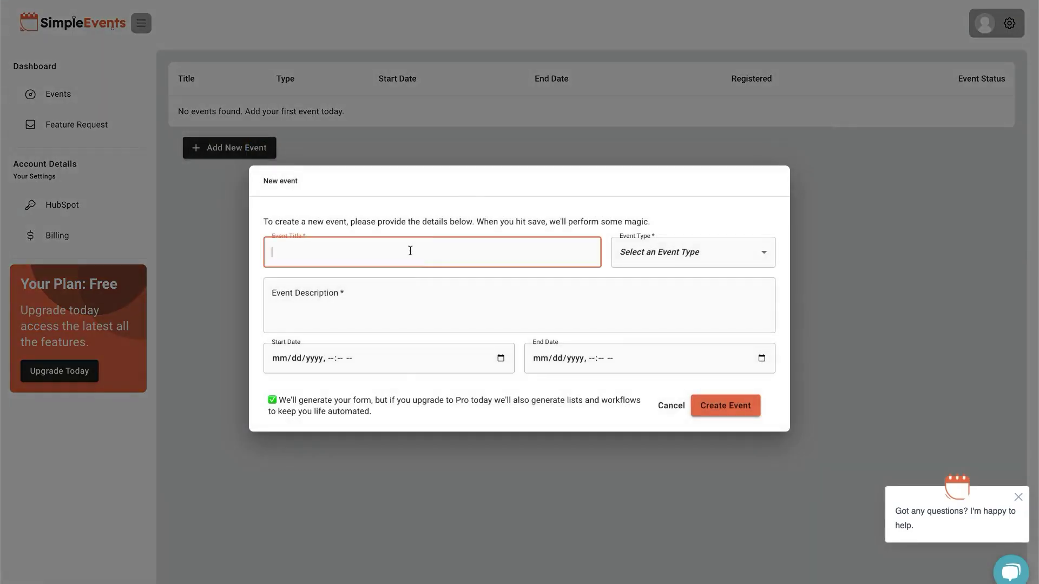
type("Demo Event!")
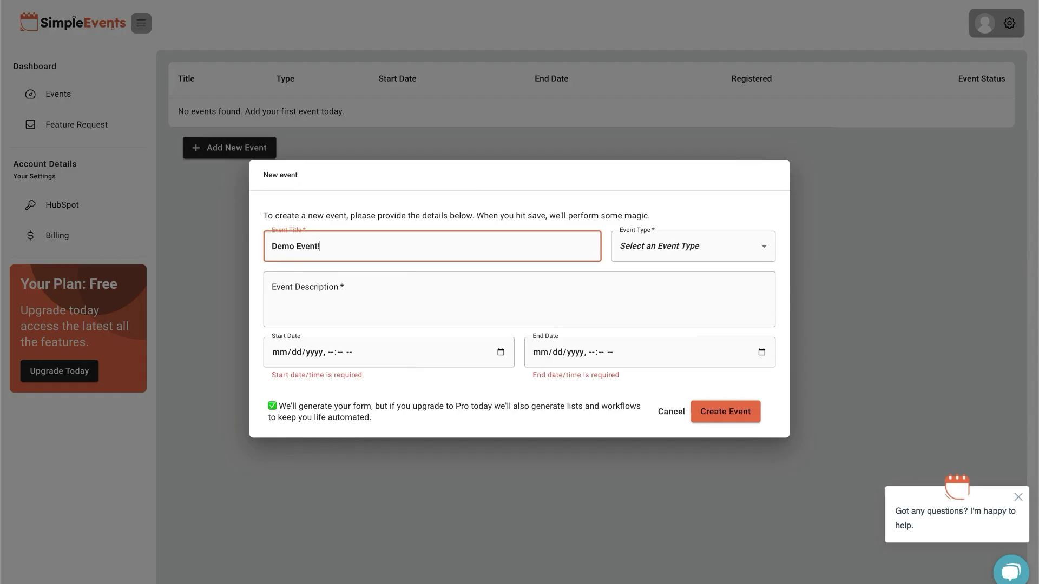
key("BackSpace")
key("Tab")
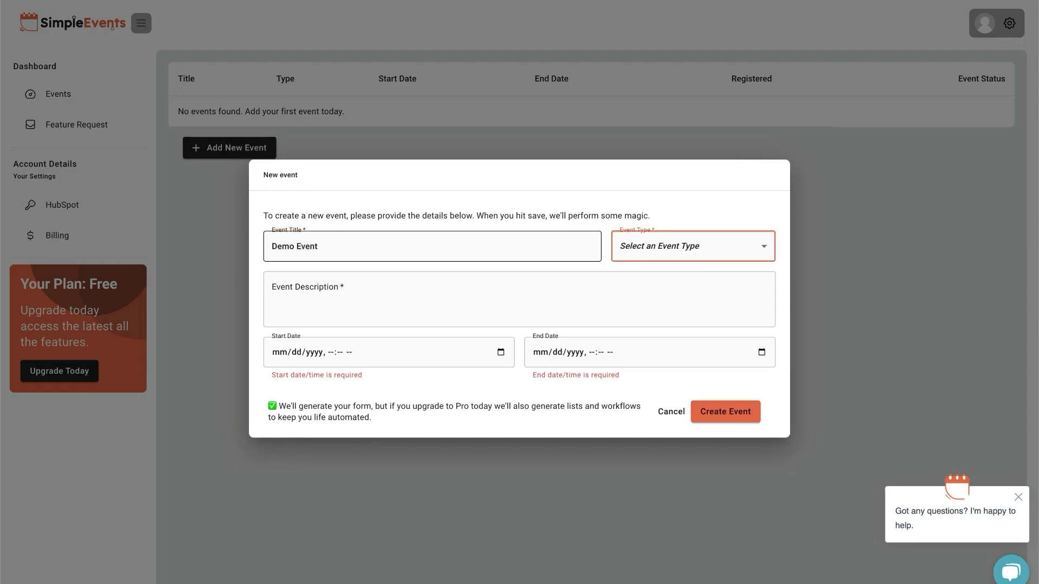
left_click(712, 251)
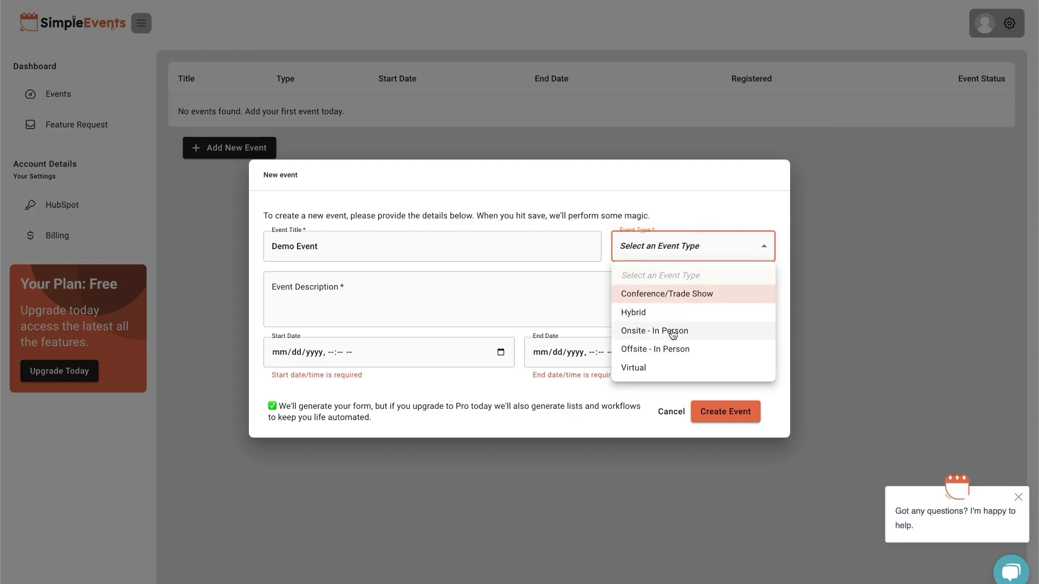
left_click(669, 312)
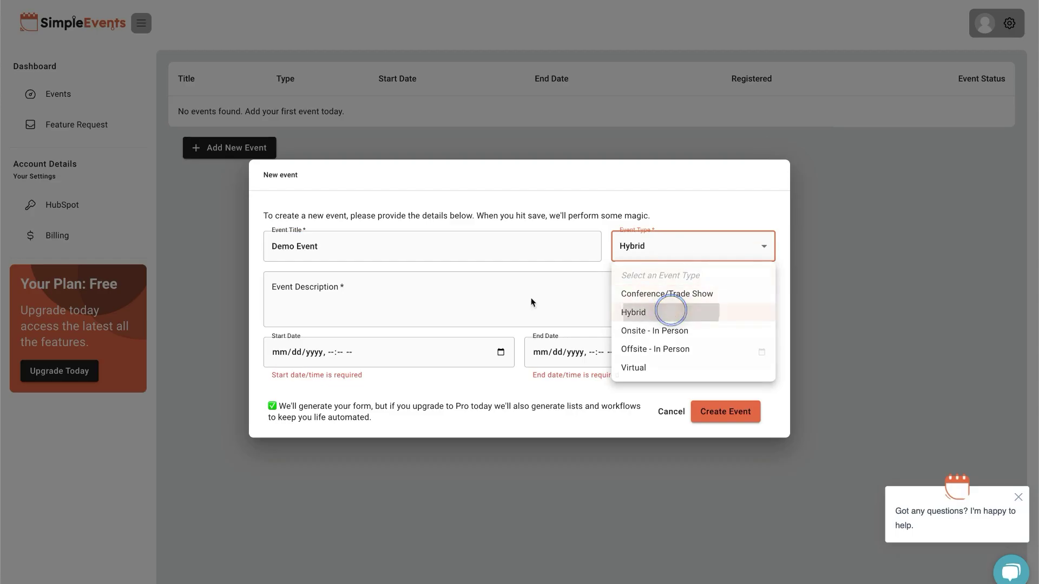
Add the description 'This is my demo event' and begin entering the start date.
left_click(492, 300)
type("This ")
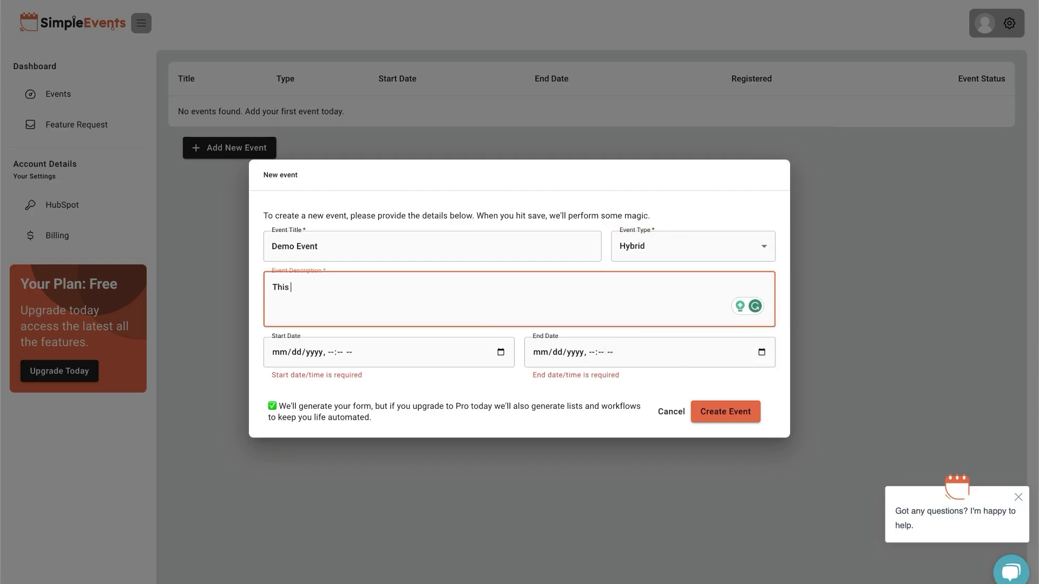
type("is my demo event")
key("Tab")
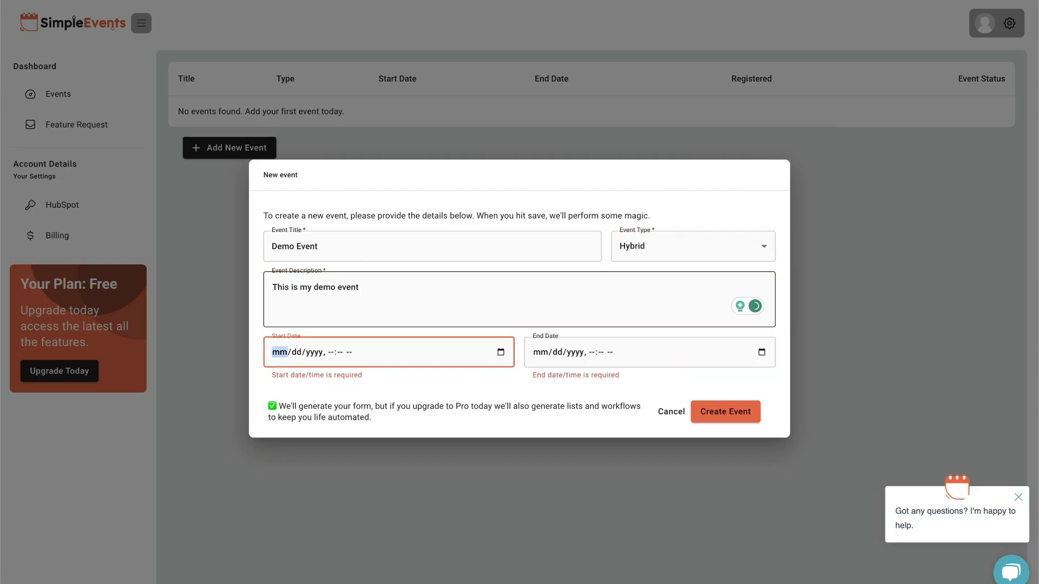
type("0710")
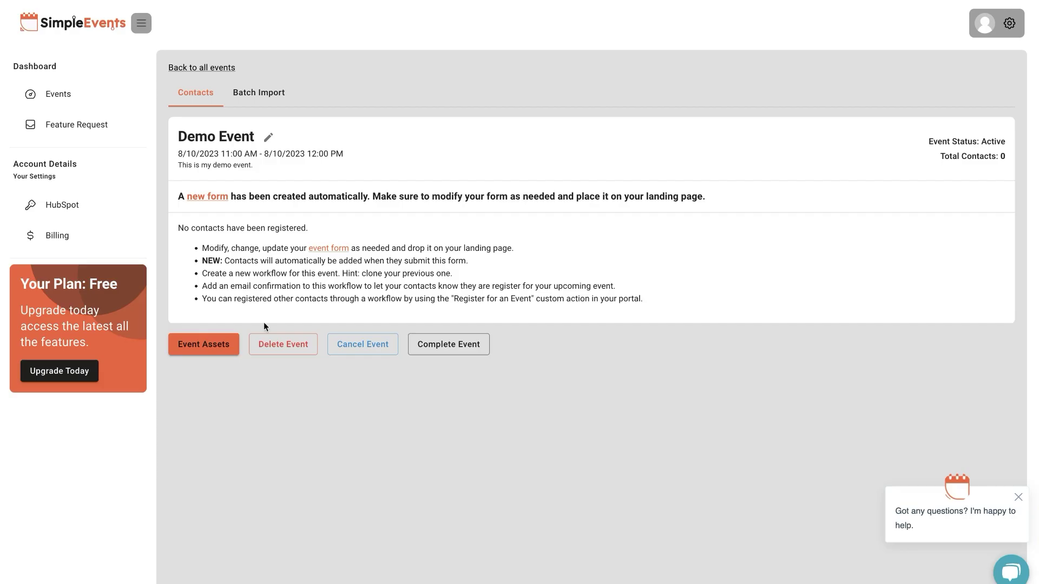
Open the Demo Event's auto-created registration form in HubSpot from its event assets.
left_click(201, 349)
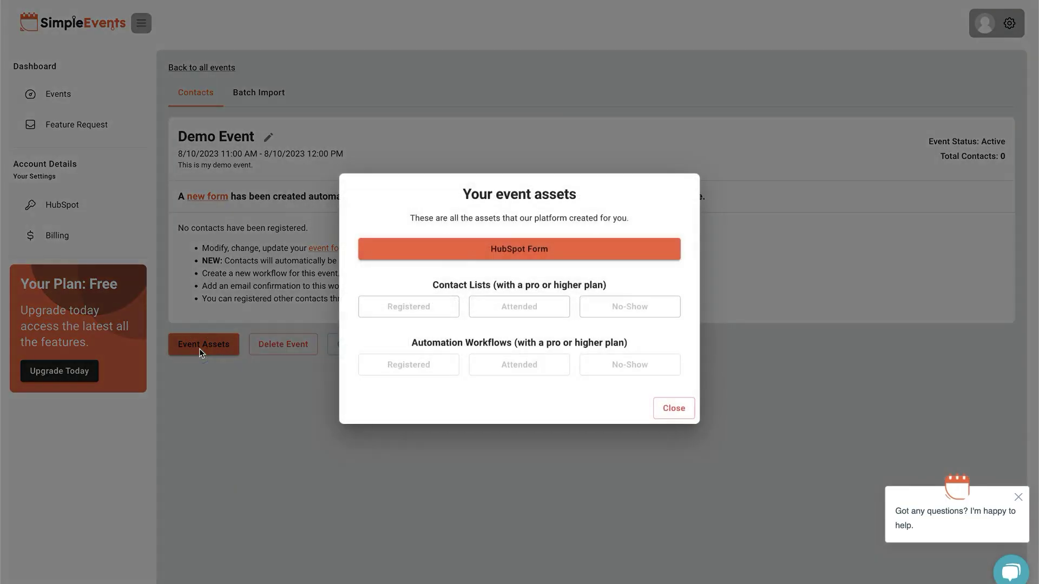
left_click(498, 250)
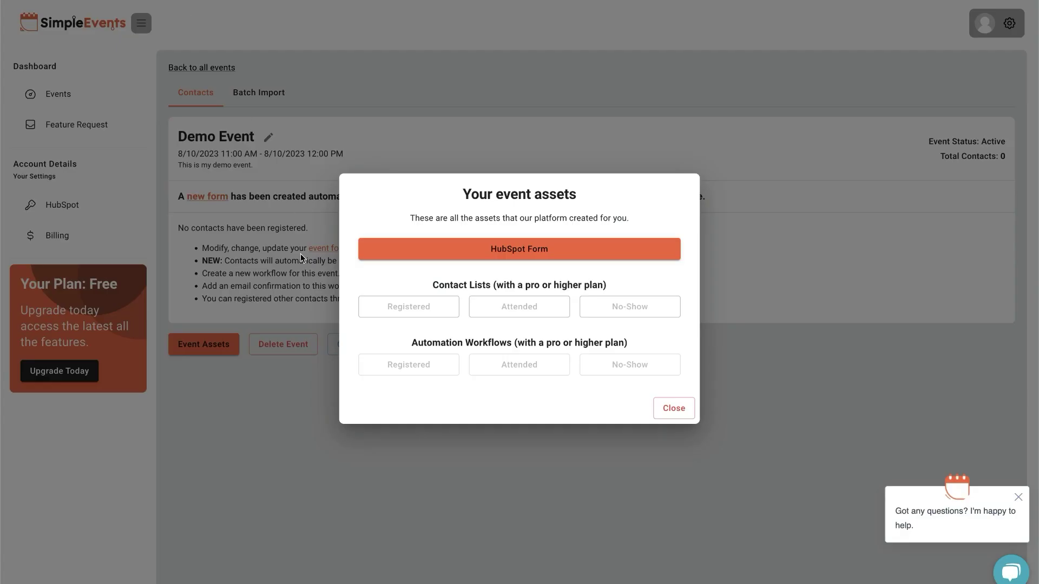
Close the Demo Event assets window to reveal its contact list.
left_click(675, 409)
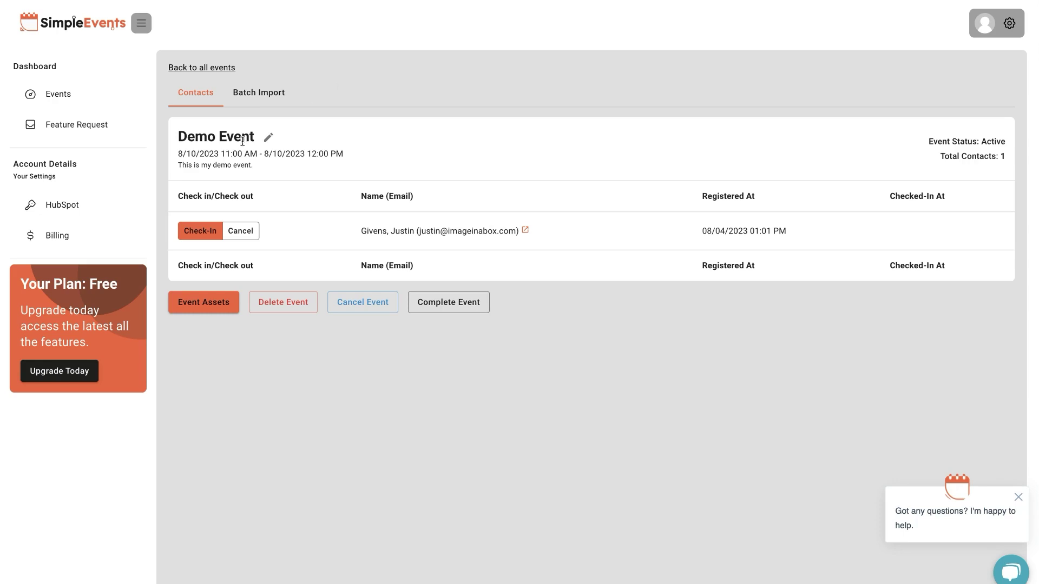
Open the registered contact's HubSpot record from the Demo Event contact list.
left_click_drag(182, 155, 398, 155)
left_click(398, 155)
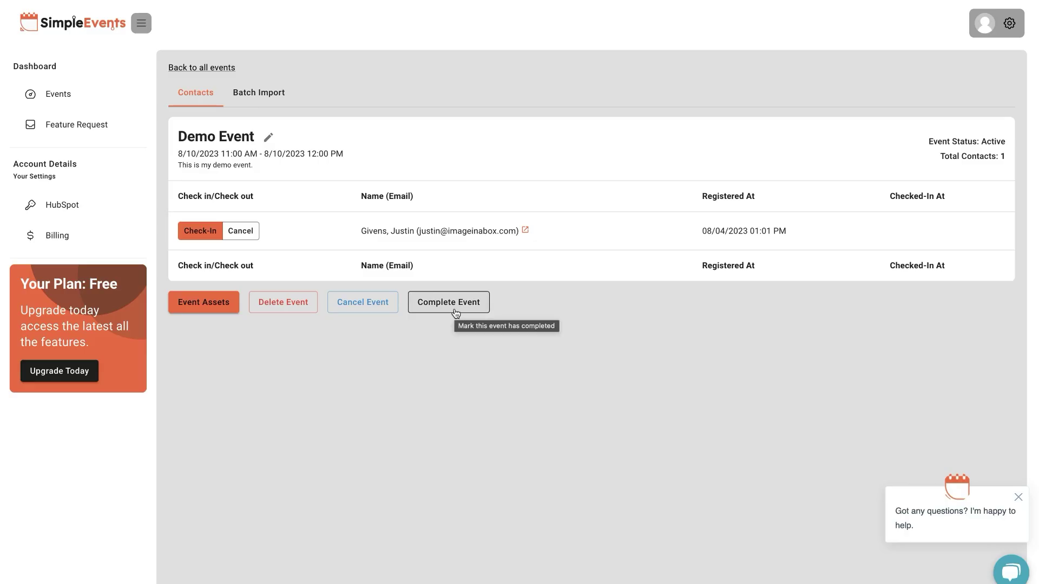
left_click(527, 230)
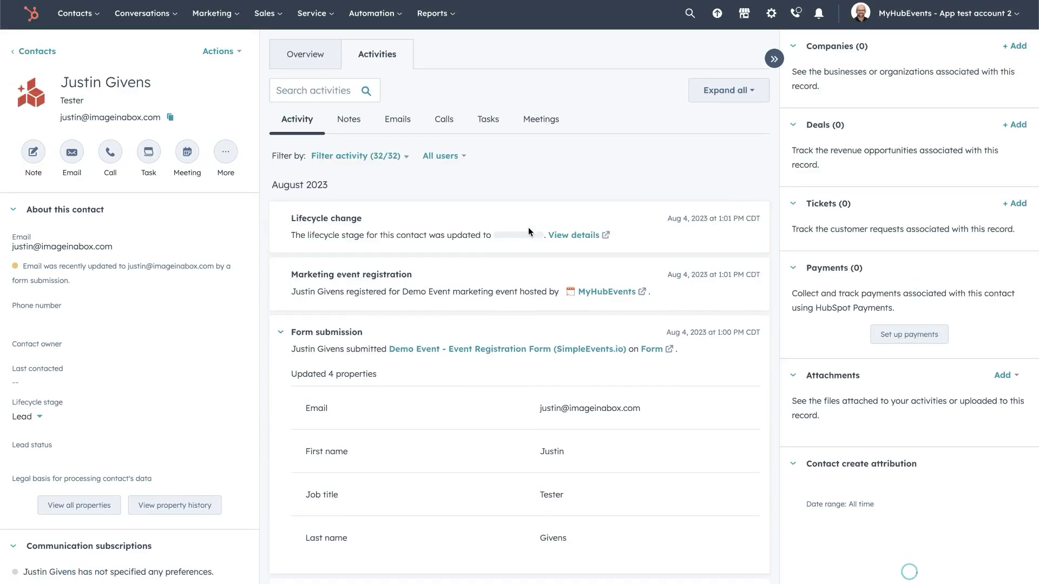
Open Demo Event from HubSpot's Marketing events list and confirm its 1 registration.
left_click_drag(317, 294, 534, 298)
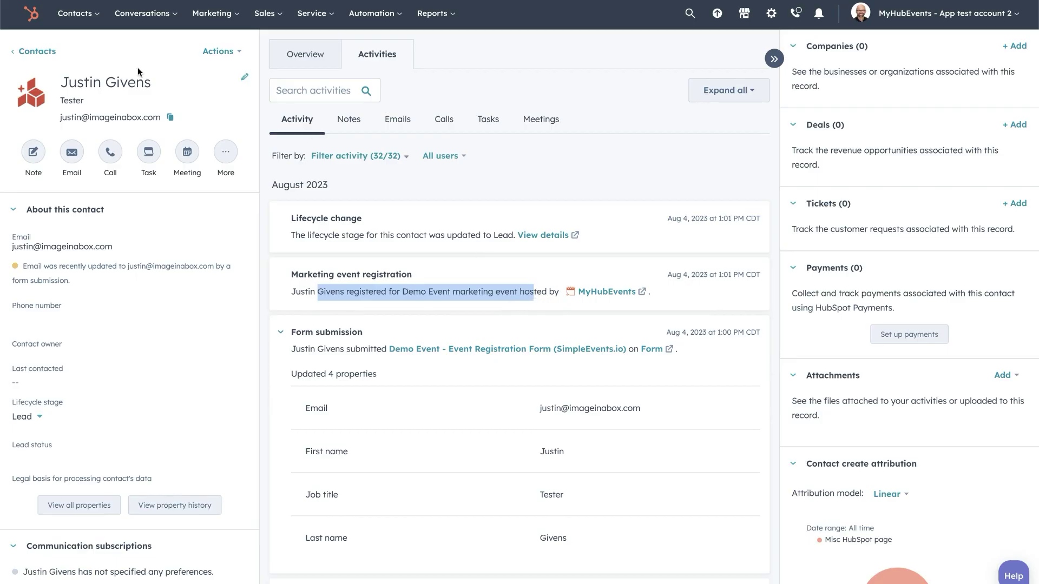
mouse_move(76, 13)
left_click(83, 45)
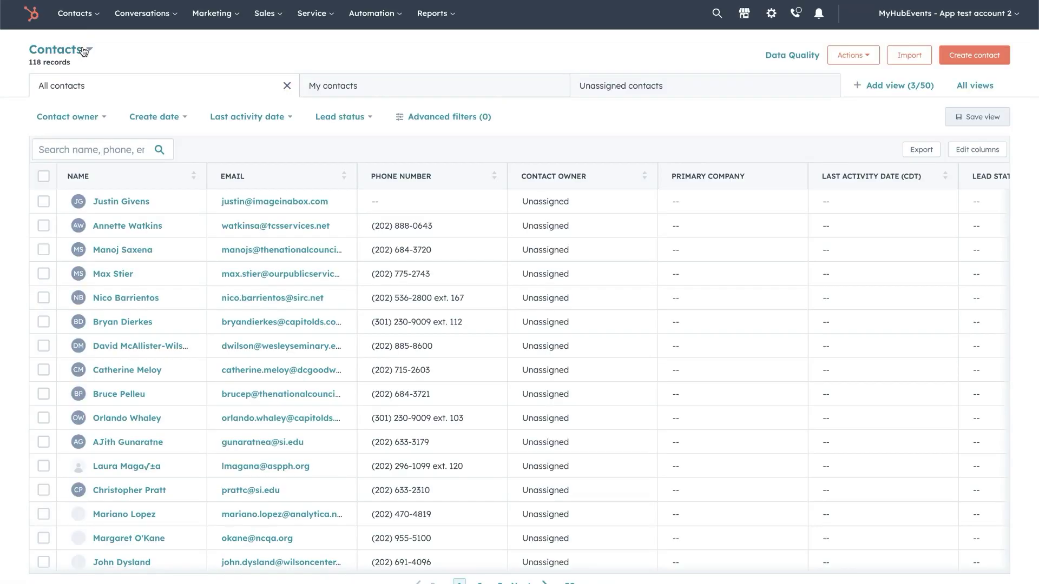
left_click(87, 48)
left_click(116, 172)
left_click(103, 202)
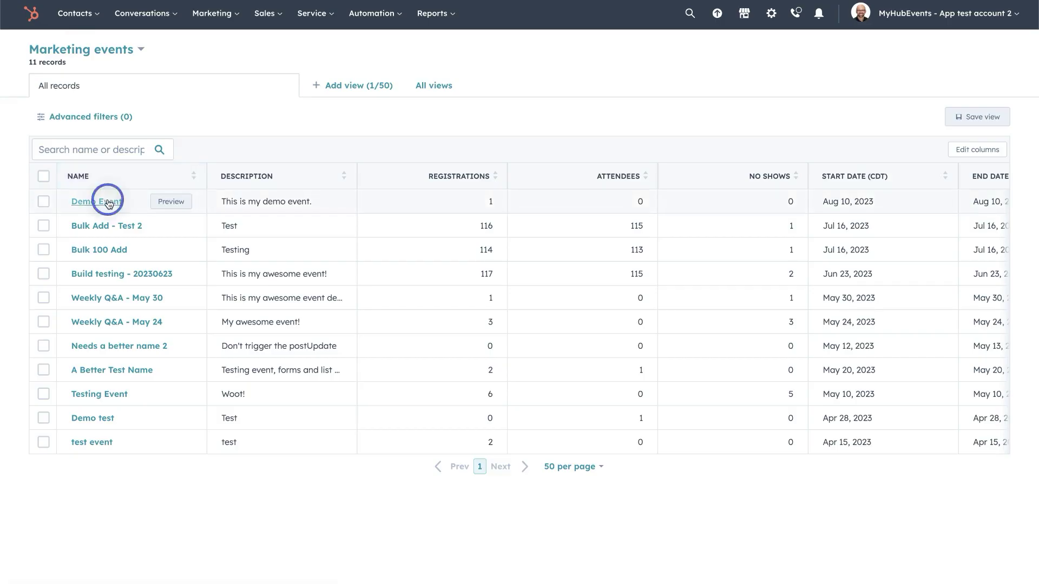
left_click_drag(367, 145, 449, 180)
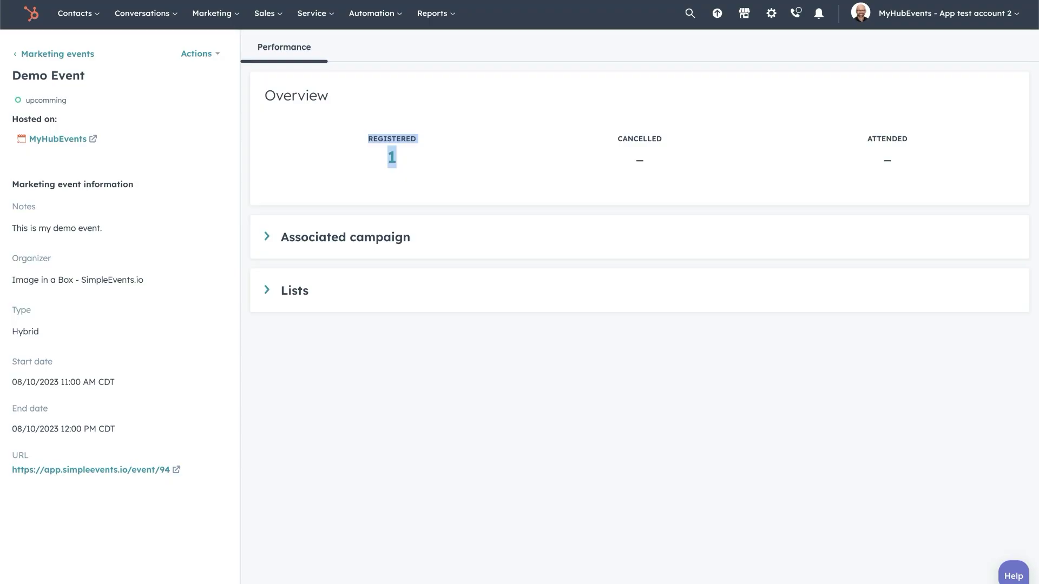
left_click(377, 88)
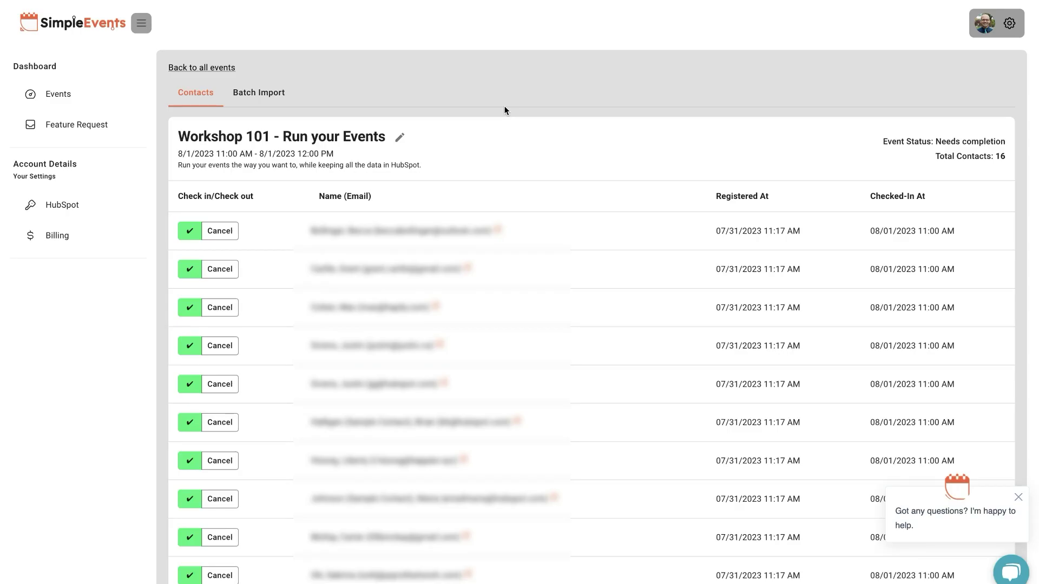
Show the batch import history with its 16-contact All Contacts import.
left_click(252, 93)
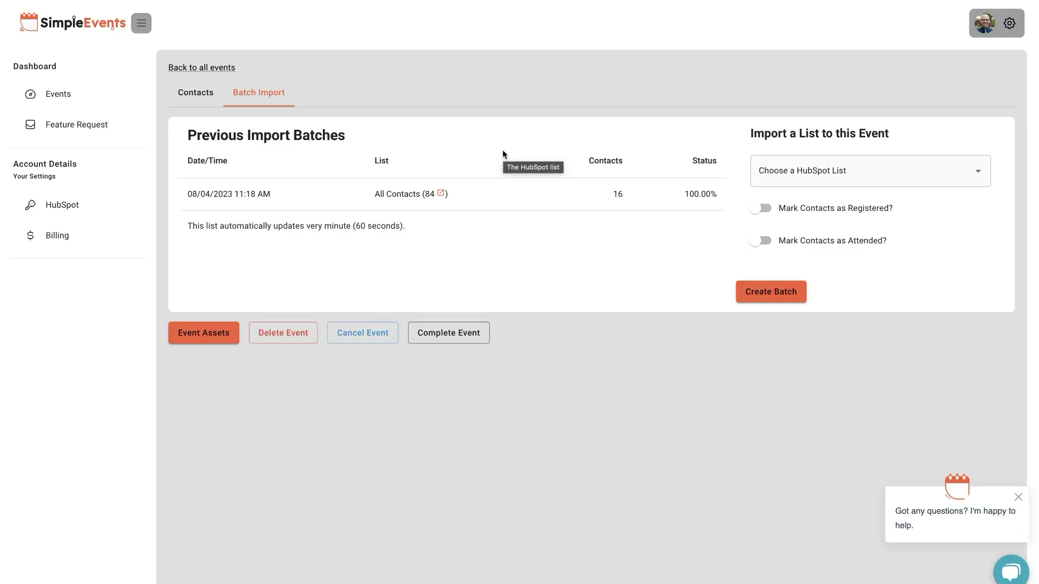
Open the event's Registered automation workflow in HubSpot via Event Assets.
left_click(208, 101)
left_click(246, 95)
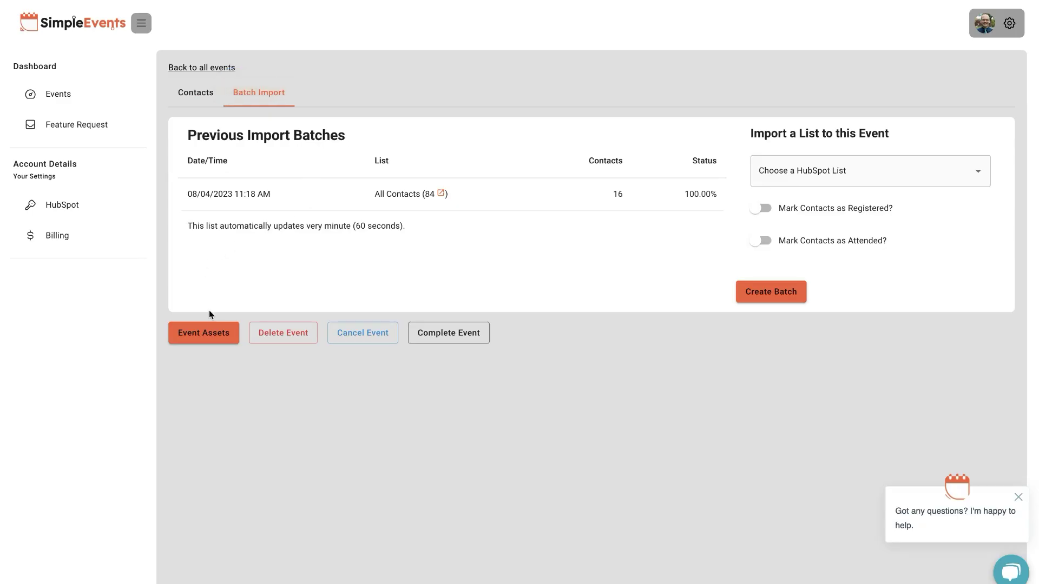
left_click(213, 329)
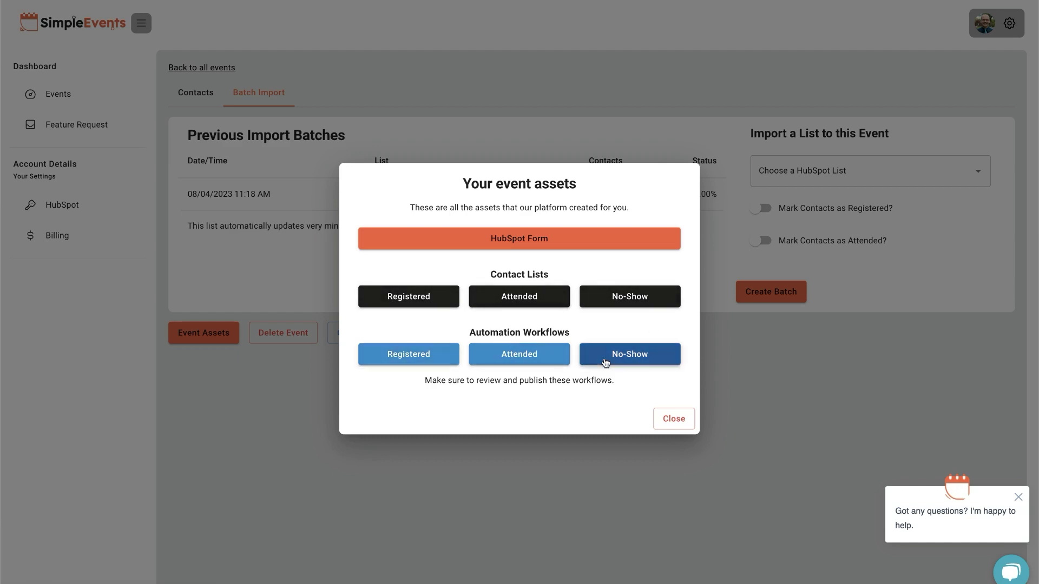
left_click(424, 353)
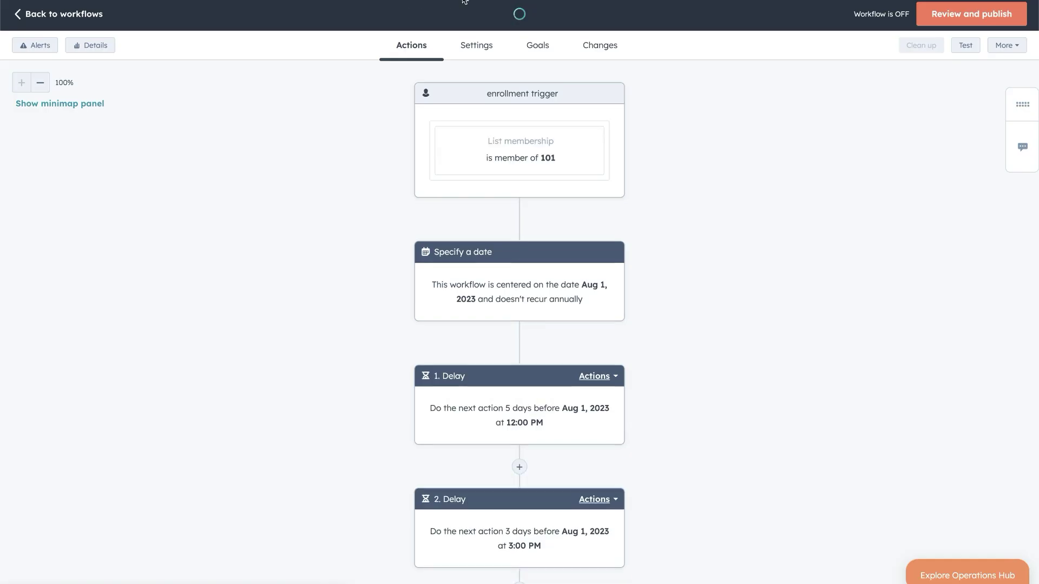
scroll(446, 219, "down", 3)
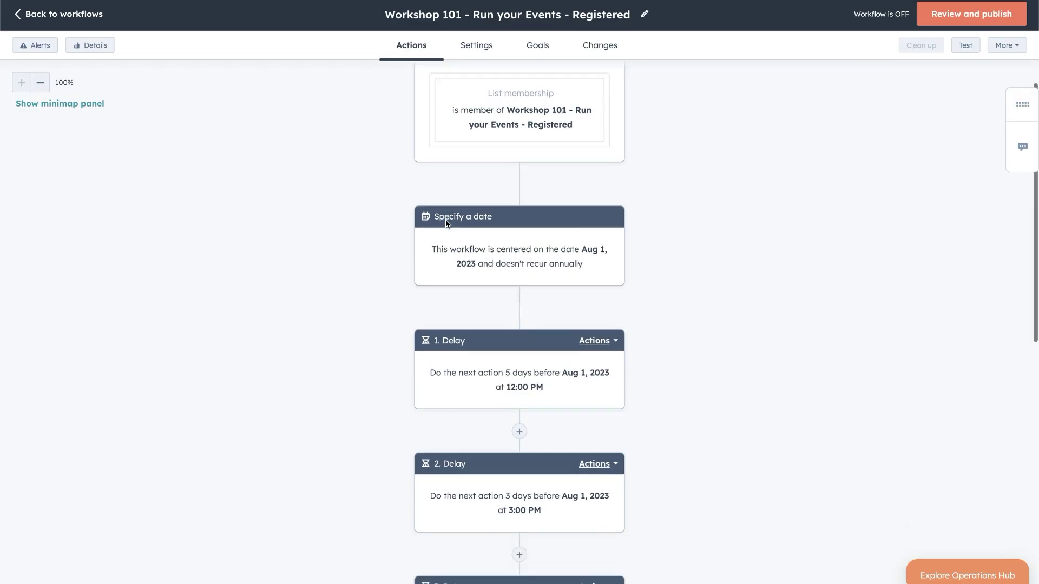
scroll(460, 163, "down", 6)
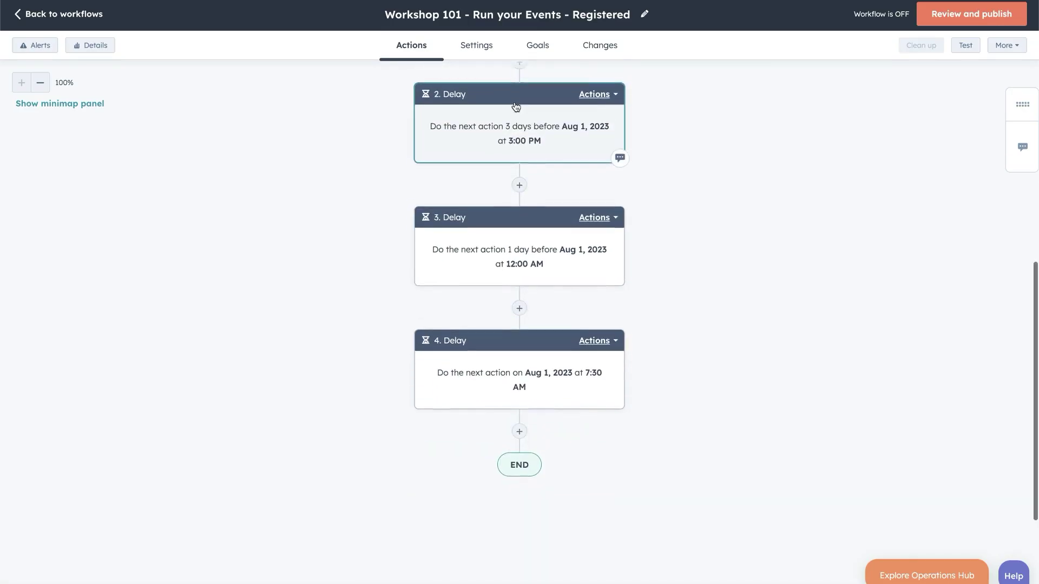
scroll(464, 359, "up", 3)
scroll(467, 362, "up", 3)
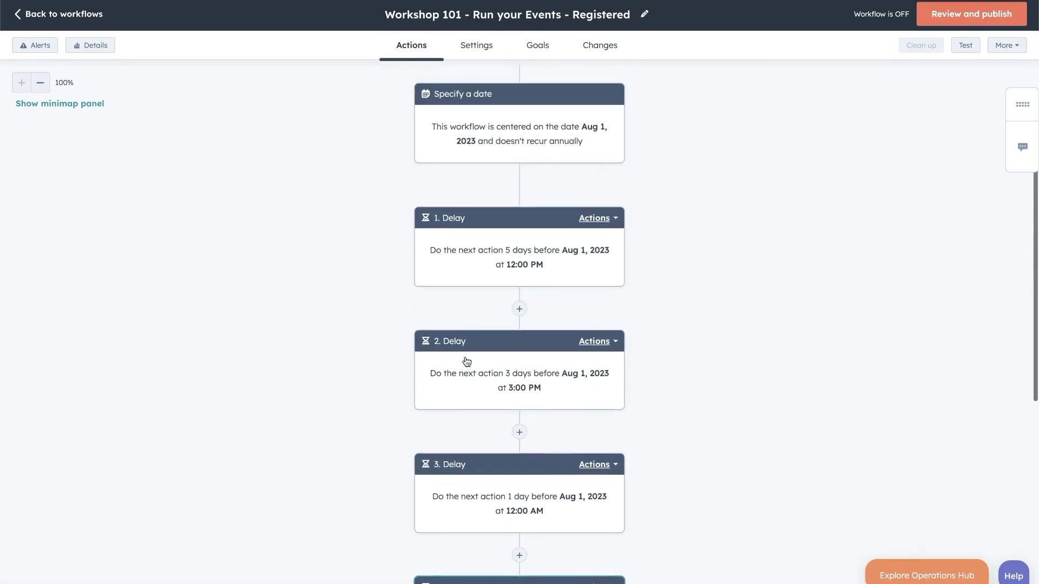